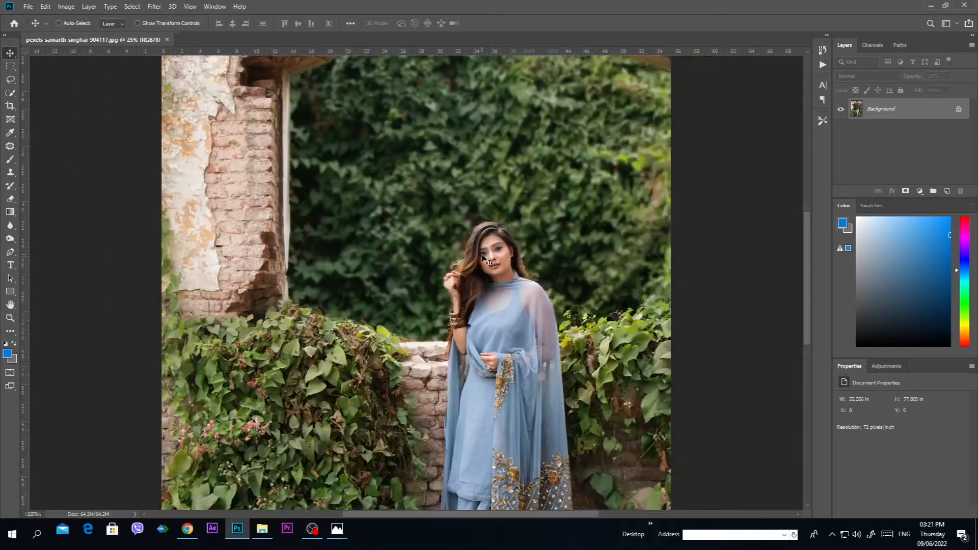
Open the Camera Raw Filter on the Background layer and go to its Basic adjustments
{"action": "key", "text": "ctrl+plus"}
{"action": "key", "text": "ctrl+plus"}
{"action": "key", "text": "ctrl+minus"}
{"action": "key", "text": "ctrl+minus"}
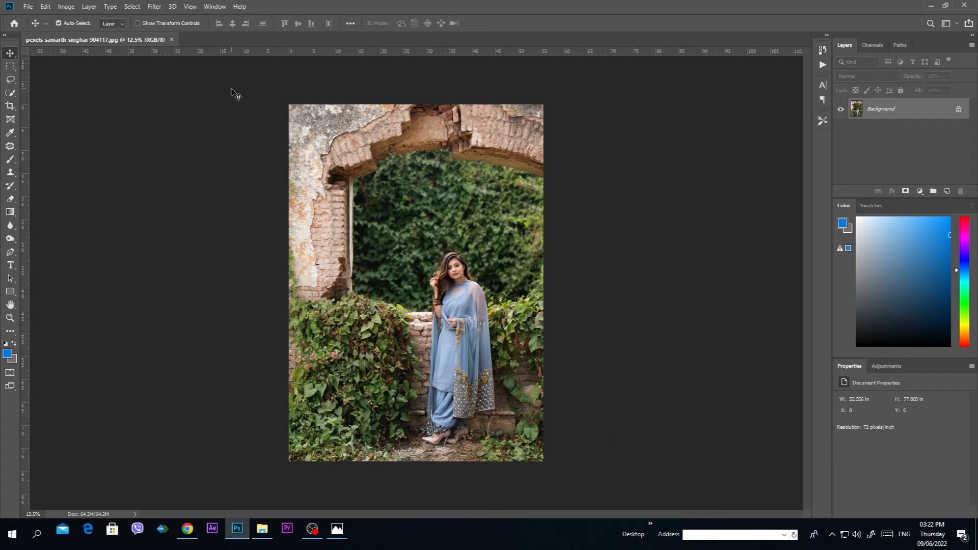
{"action": "key", "text": "ctrl+plus"}
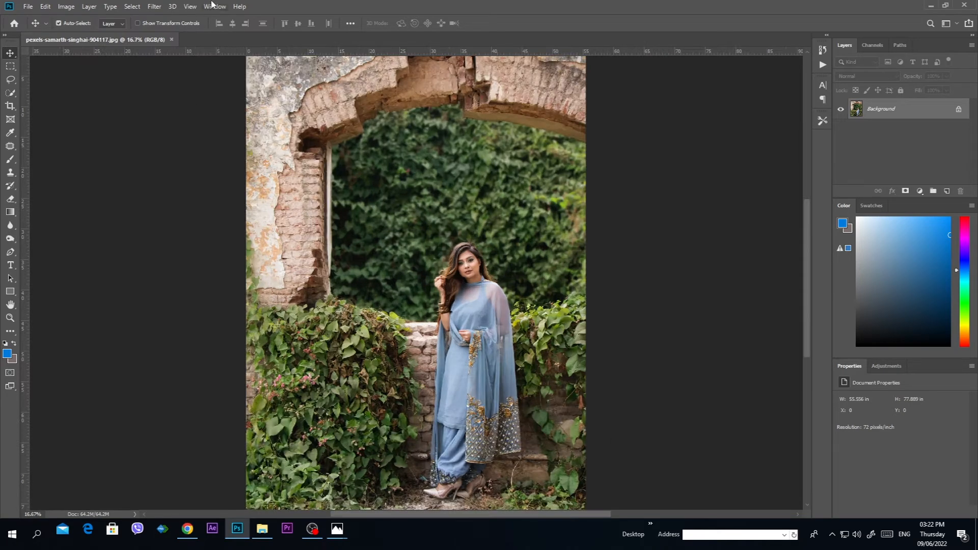
{"action": "left_click", "coordinate": [154, 6]}
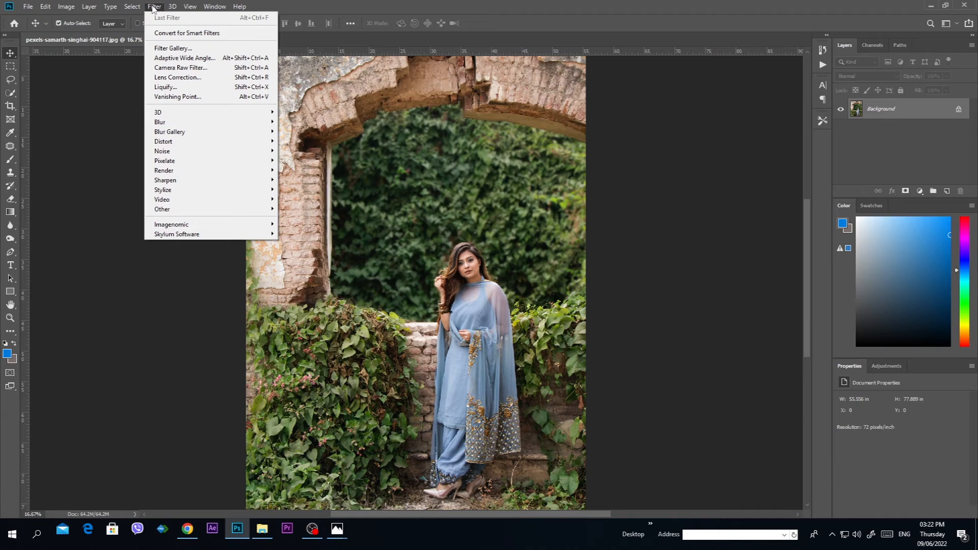
{"action": "left_click", "coordinate": [170, 71]}
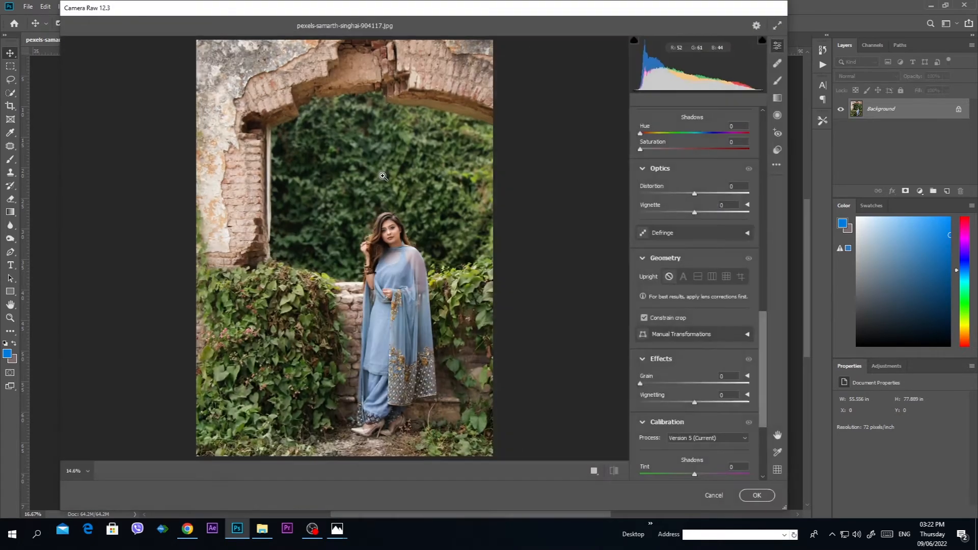
{"action": "scroll", "coordinate": [706, 306], "scroll_direction": "up", "scroll_amount": 2}
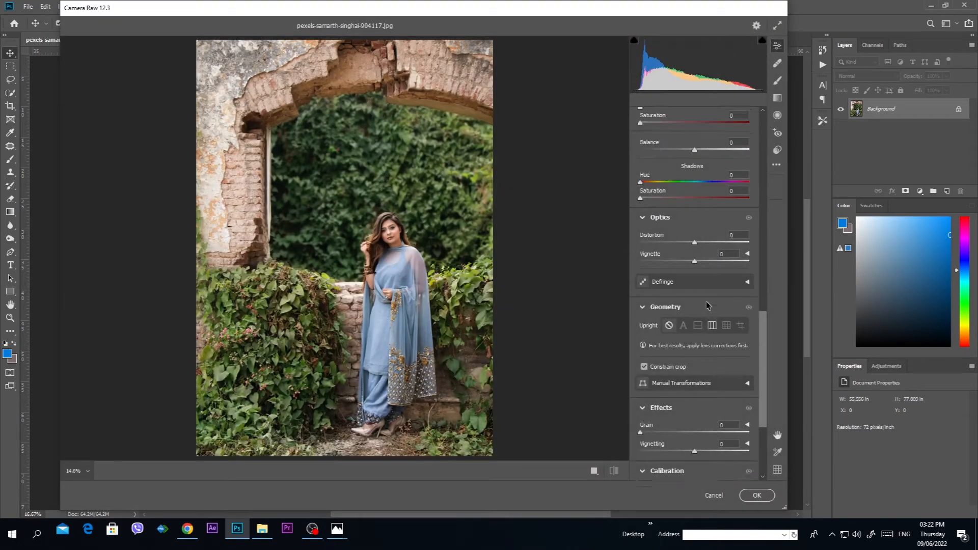
{"action": "scroll", "coordinate": [706, 305], "scroll_direction": "up", "scroll_amount": 20}
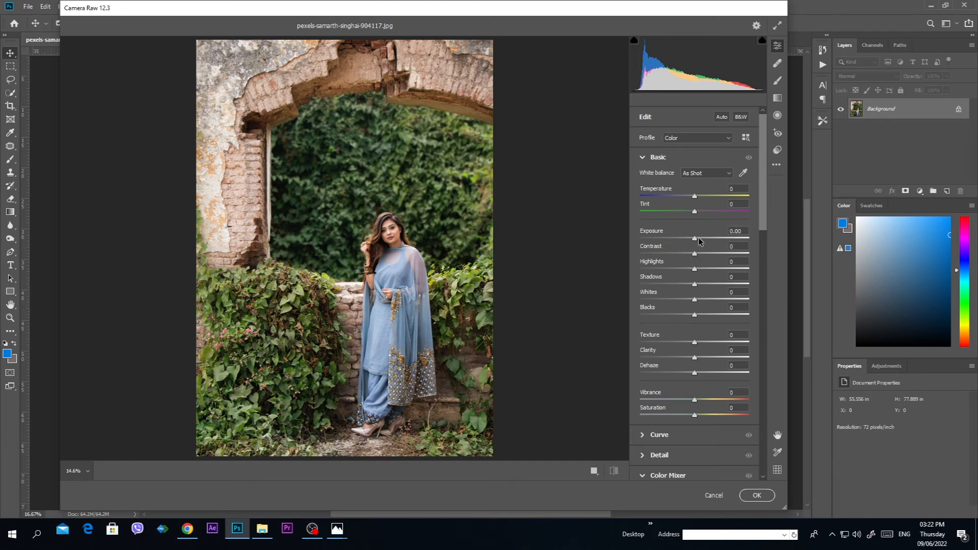
Set Exposure to +1.10, Contrast to +43, Highlights to -21, Shadows to +7, Whites to -21 and Blacks to -23
{"action": "mouse_move", "coordinate": [696, 239]}
{"action": "left_mouse_down"}
{"action": "mouse_move", "coordinate": [725, 238]}
{"action": "mouse_move", "coordinate": [693, 247]}
{"action": "mouse_move", "coordinate": [708, 240]}
{"action": "left_mouse_up"}
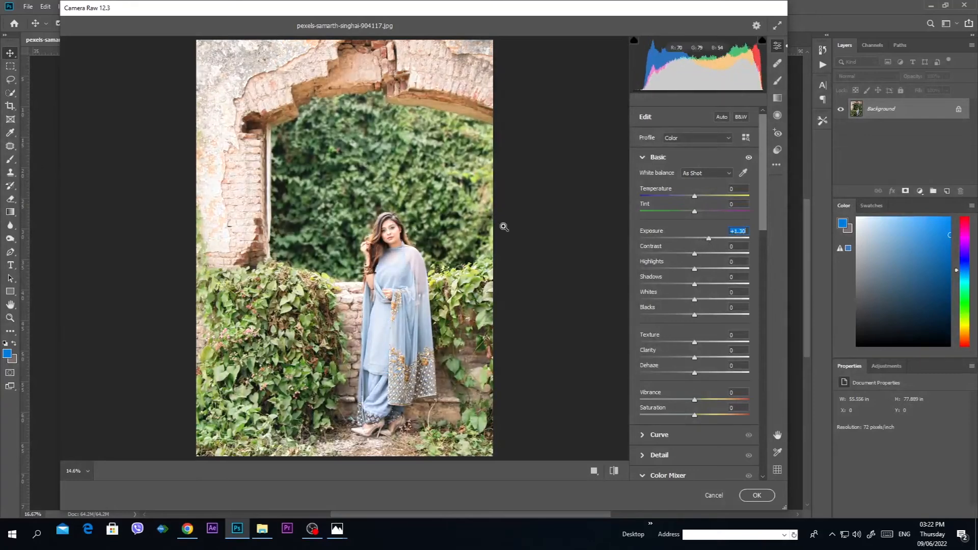
{"action": "mouse_move", "coordinate": [707, 237]}
{"action": "left_mouse_down"}
{"action": "mouse_move", "coordinate": [688, 240]}
{"action": "mouse_move", "coordinate": [705, 239]}
{"action": "left_mouse_up"}
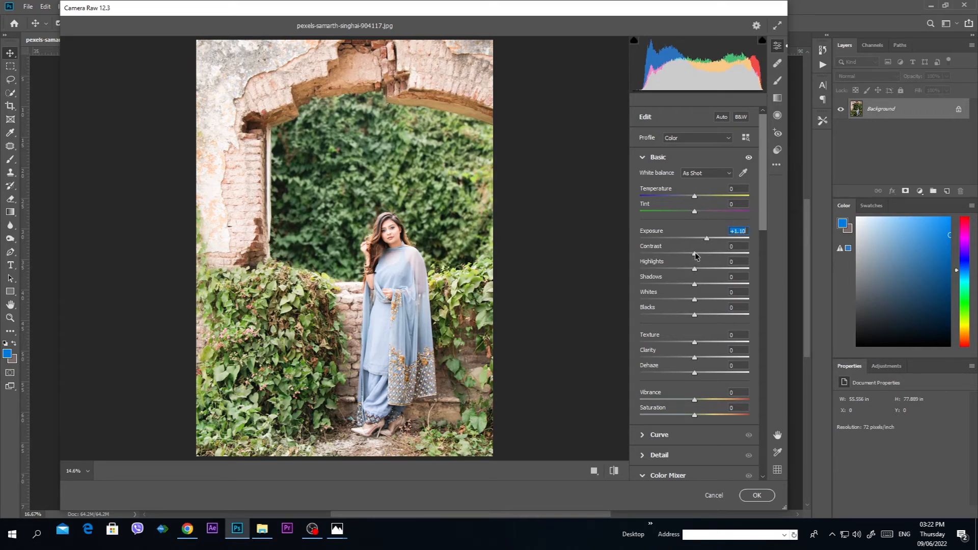
{"action": "left_click_drag", "start_coordinate": [695, 253], "coordinate": [717, 258]}
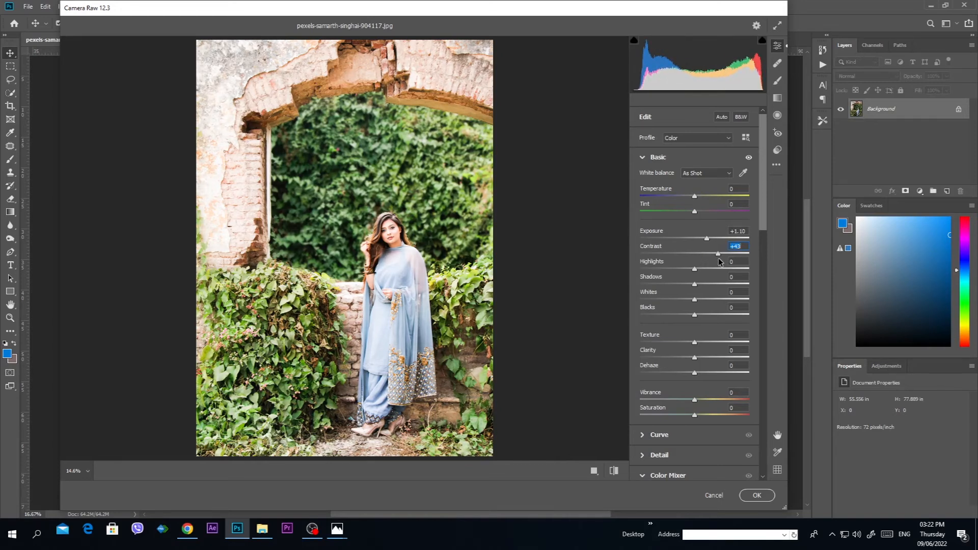
{"action": "mouse_move", "coordinate": [695, 270]}
{"action": "left_mouse_down"}
{"action": "mouse_move", "coordinate": [679, 271]}
{"action": "mouse_move", "coordinate": [721, 272]}
{"action": "mouse_move", "coordinate": [683, 277]}
{"action": "left_mouse_up"}
{"action": "left_click", "coordinate": [695, 283]}
{"action": "mouse_move", "coordinate": [696, 286]}
{"action": "left_mouse_down"}
{"action": "mouse_move", "coordinate": [713, 285]}
{"action": "mouse_move", "coordinate": [699, 286]}
{"action": "left_mouse_up"}
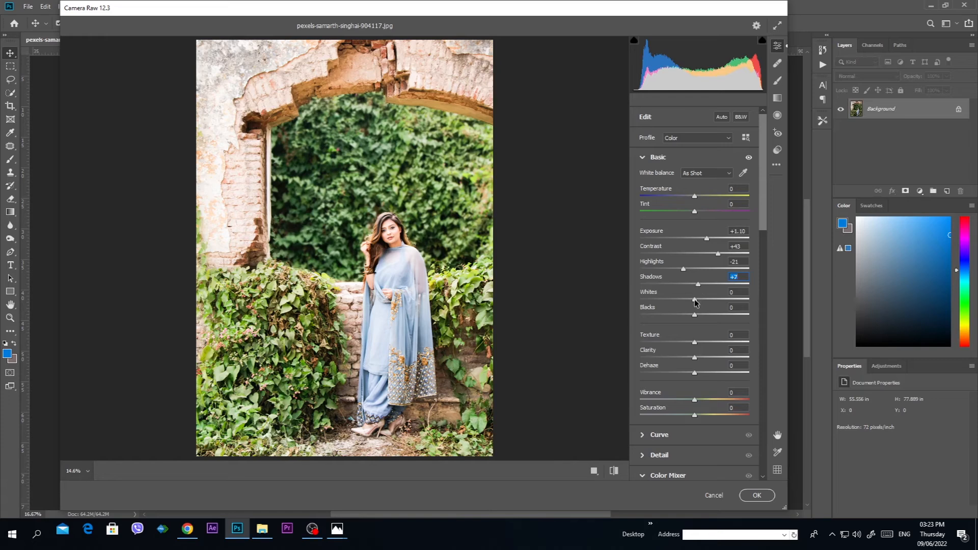
{"action": "mouse_move", "coordinate": [698, 299]}
{"action": "left_mouse_down"}
{"action": "mouse_move", "coordinate": [725, 297]}
{"action": "mouse_move", "coordinate": [684, 301]}
{"action": "mouse_move", "coordinate": [701, 301]}
{"action": "left_mouse_up"}
{"action": "left_click_drag", "start_coordinate": [701, 302], "coordinate": [684, 318]}
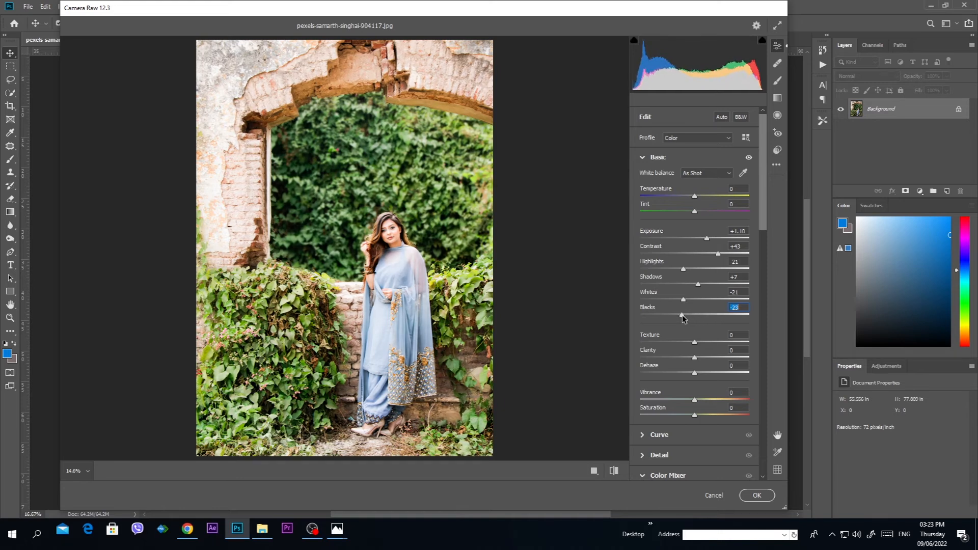
Set Texture to +26, Clarity to +7, Dehaze to +13, Vibrance to +21 and Saturation to +16
{"action": "left_click_drag", "start_coordinate": [694, 342], "coordinate": [709, 343]}
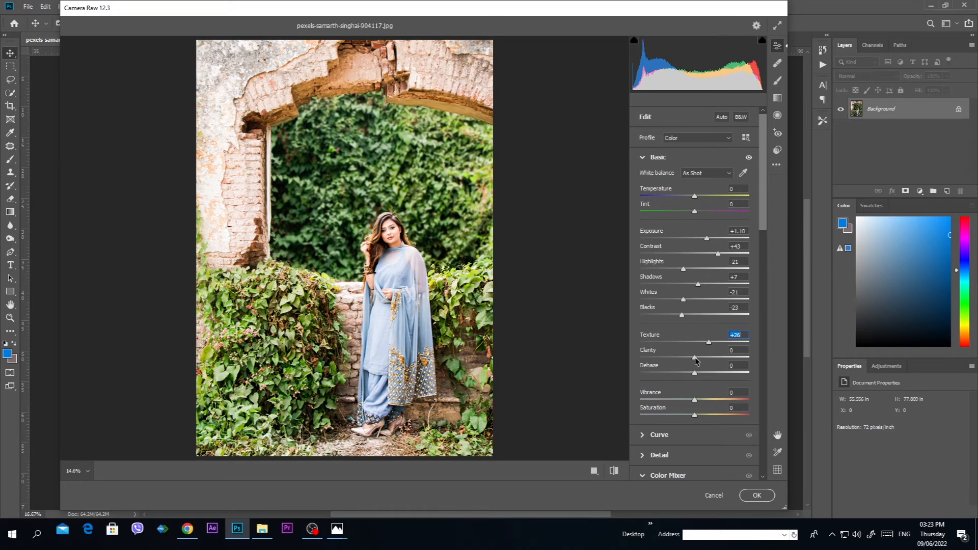
{"action": "left_click_drag", "start_coordinate": [694, 356], "coordinate": [777, 367]}
{"action": "left_click_drag", "start_coordinate": [700, 382], "coordinate": [615, 389]}
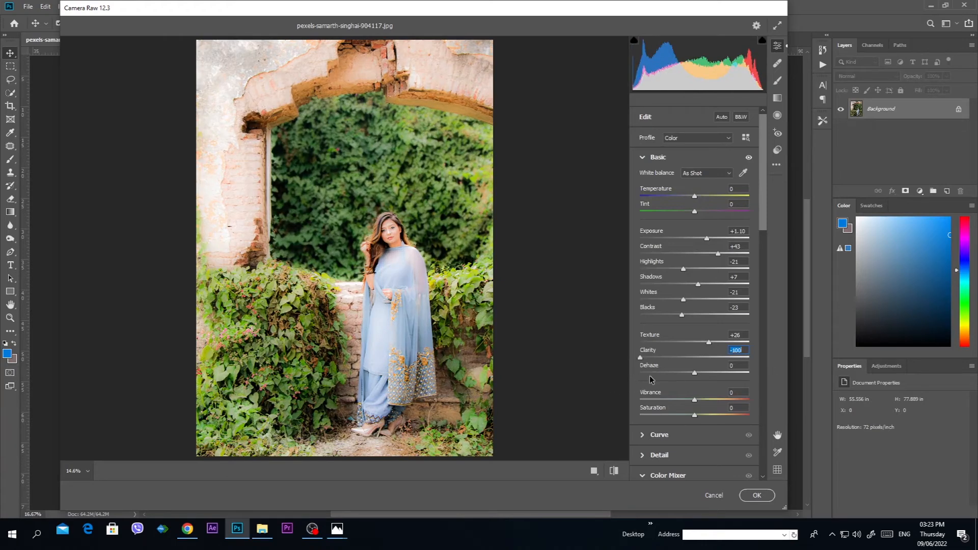
{"action": "left_click_drag", "start_coordinate": [642, 358], "coordinate": [660, 365]}
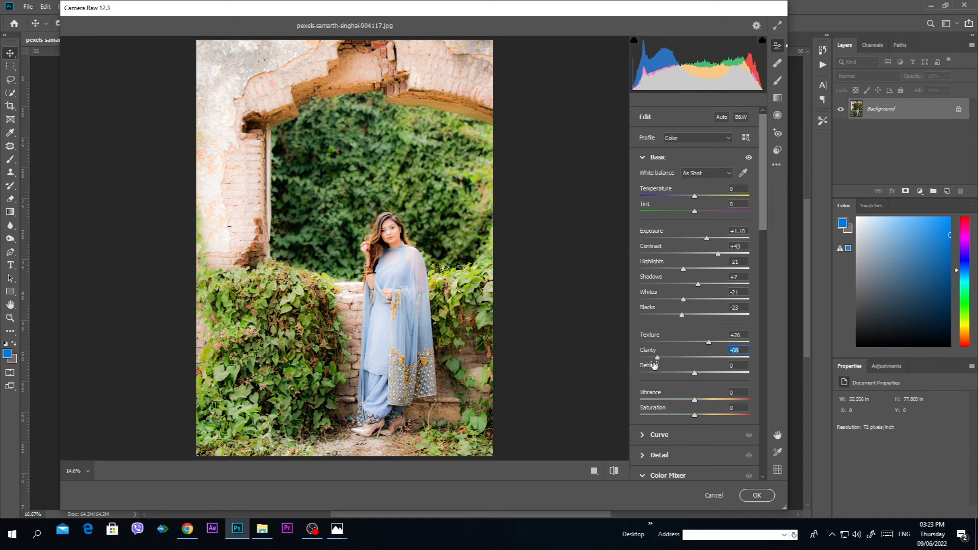
{"action": "left_click_drag", "start_coordinate": [657, 357], "coordinate": [707, 401]}
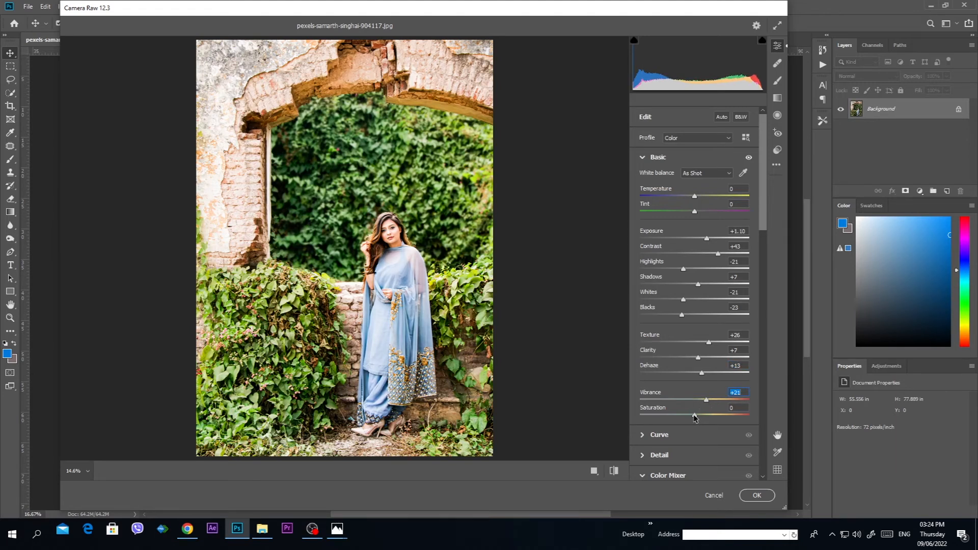
{"action": "mouse_move", "coordinate": [694, 416]}
{"action": "left_mouse_down"}
{"action": "mouse_move", "coordinate": [711, 414]}
{"action": "mouse_move", "coordinate": [671, 417]}
{"action": "mouse_move", "coordinate": [706, 419]}
{"action": "left_mouse_up"}
Set the Color Mixer hues to Reds -6 and Oranges +9, set the Split Toning shadows hue to 2, and apply the filter
{"action": "scroll", "coordinate": [720, 430], "scroll_direction": "down", "scroll_amount": 6}
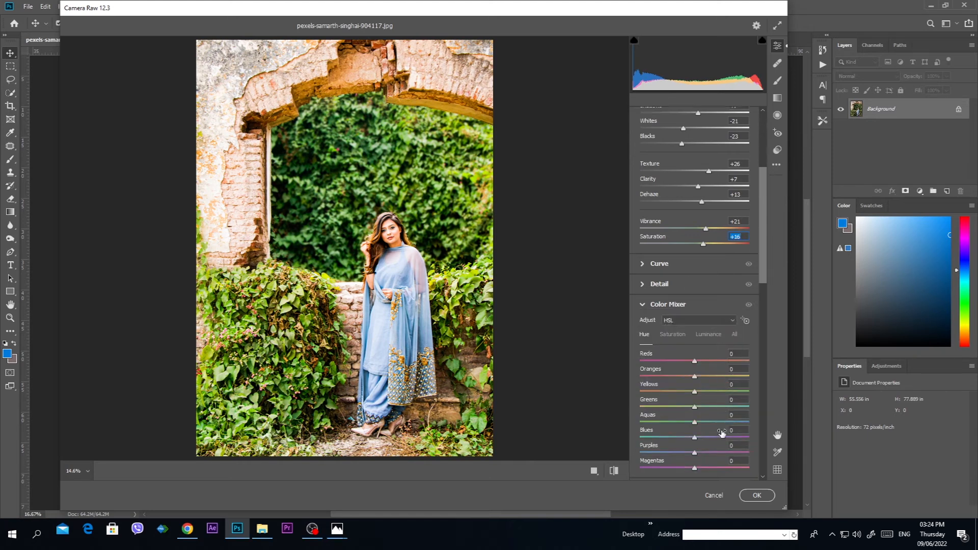
{"action": "left_click_drag", "start_coordinate": [695, 361], "coordinate": [691, 383]}
{"action": "scroll", "coordinate": [700, 383], "scroll_direction": "down", "scroll_amount": 5}
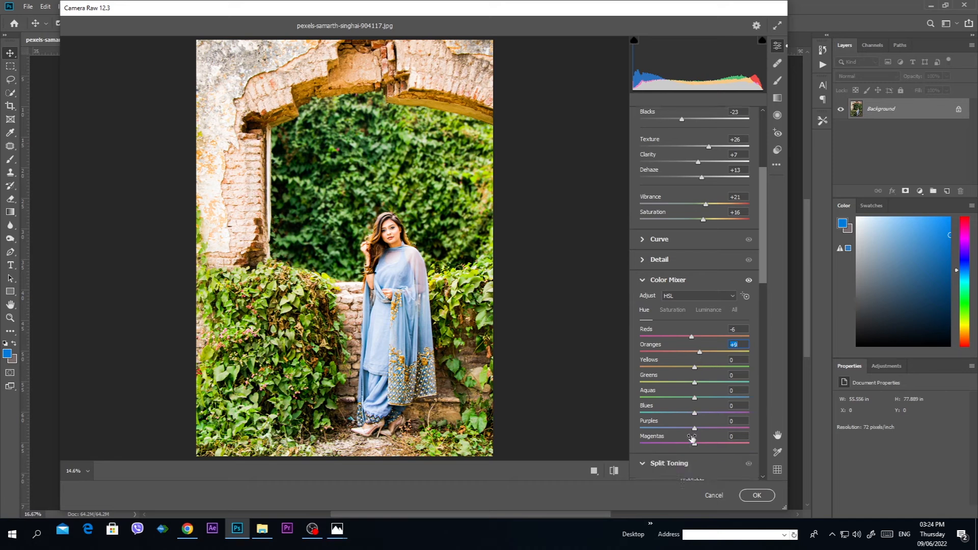
{"action": "scroll", "coordinate": [691, 438], "scroll_direction": "down", "scroll_amount": 1}
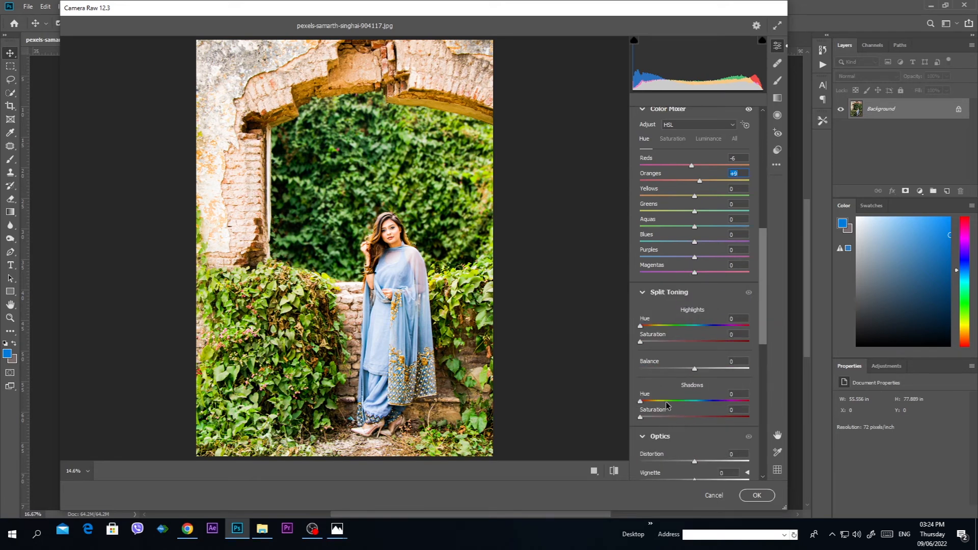
{"action": "mouse_move", "coordinate": [641, 417]}
{"action": "left_mouse_down"}
{"action": "mouse_move", "coordinate": [669, 405]}
{"action": "mouse_move", "coordinate": [641, 404]}
{"action": "left_mouse_up"}
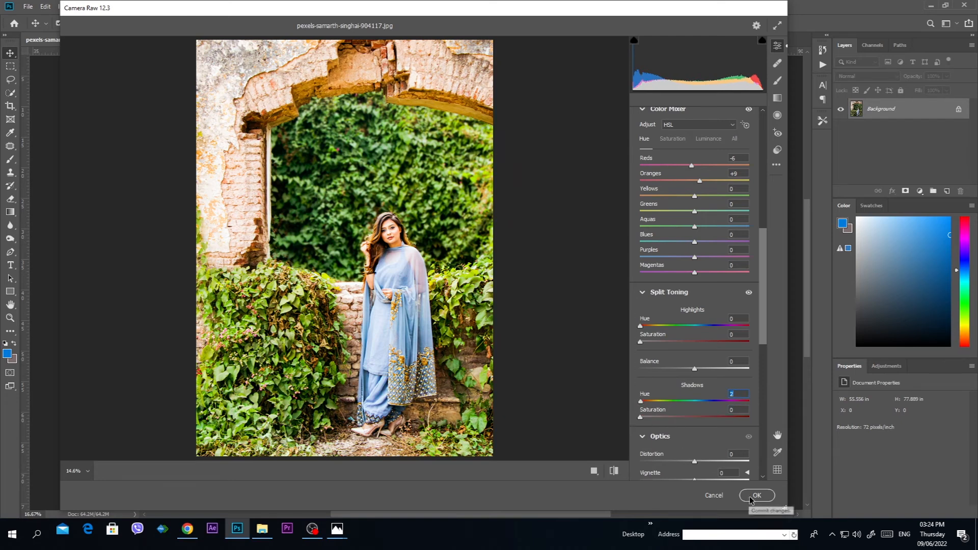
{"action": "left_click", "coordinate": [757, 495]}
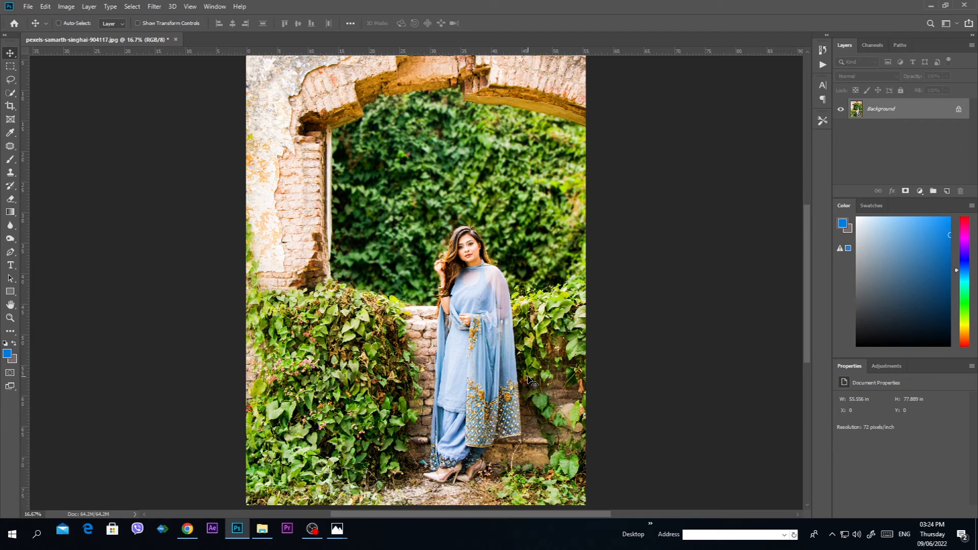
Duplicate the Background layer and open the Camera Raw Filter on the copy
{"action": "key", "text": "ctrl+j"}
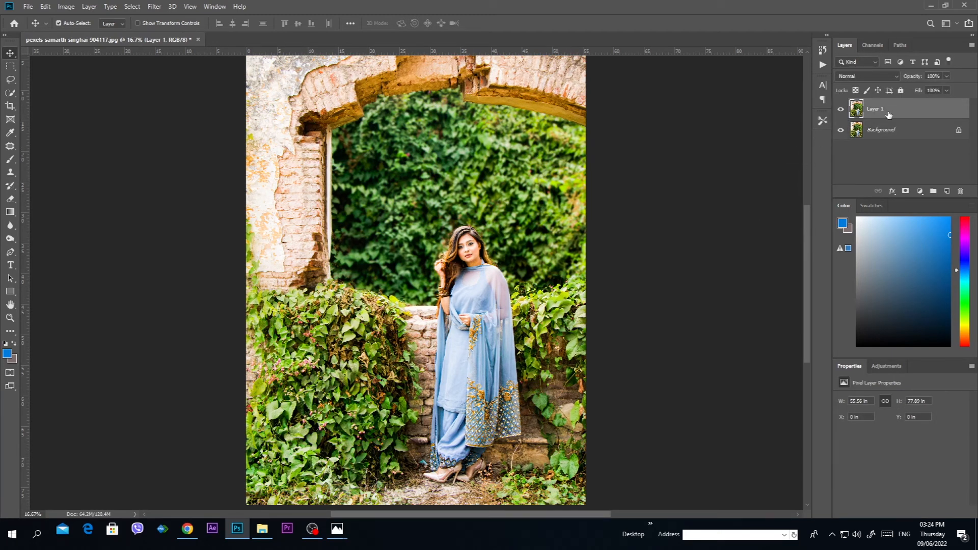
{"action": "left_click", "coordinate": [146, 7]}
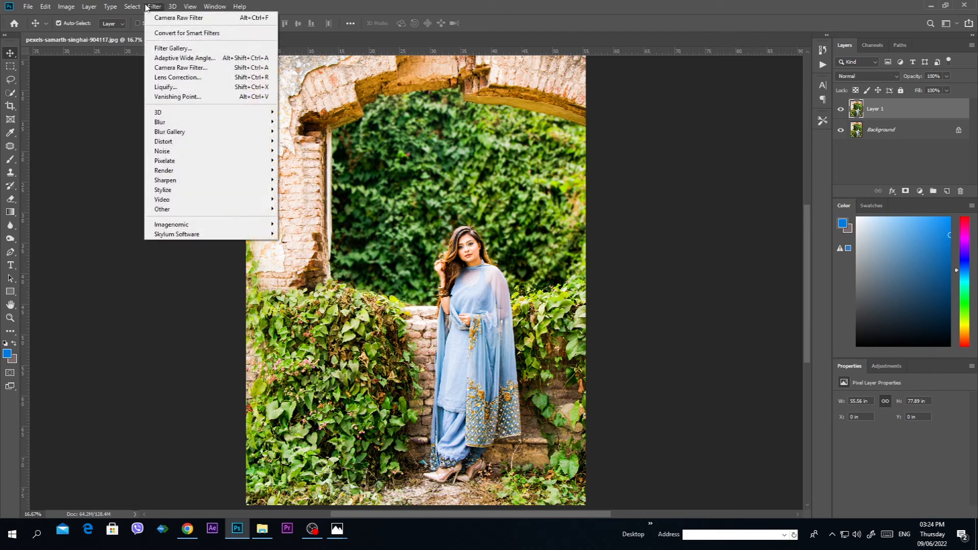
{"action": "left_click", "coordinate": [187, 67]}
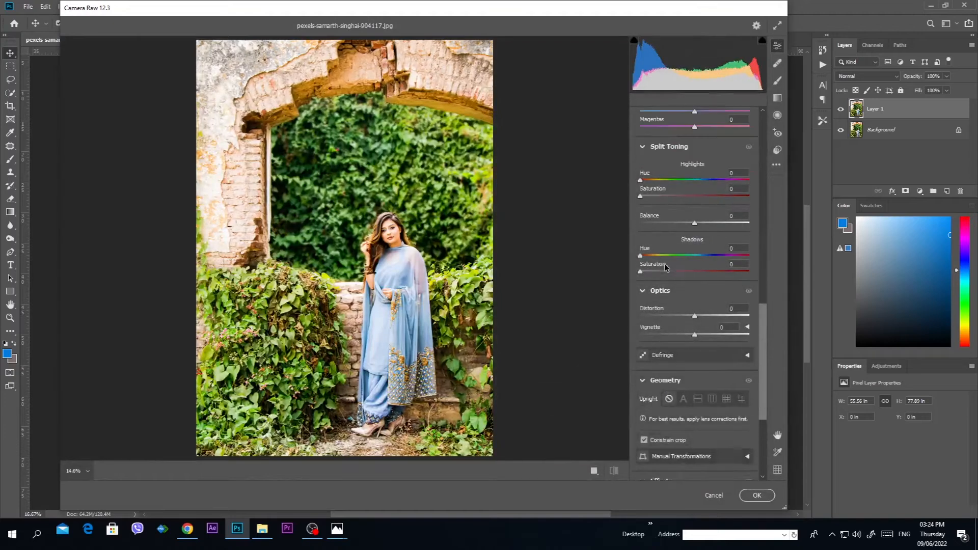
Set Clarity and Texture to +100 and Dehaze to -11, and apply the filter to the duplicate layer
{"action": "scroll", "coordinate": [665, 267], "scroll_direction": "up", "scroll_amount": 10}
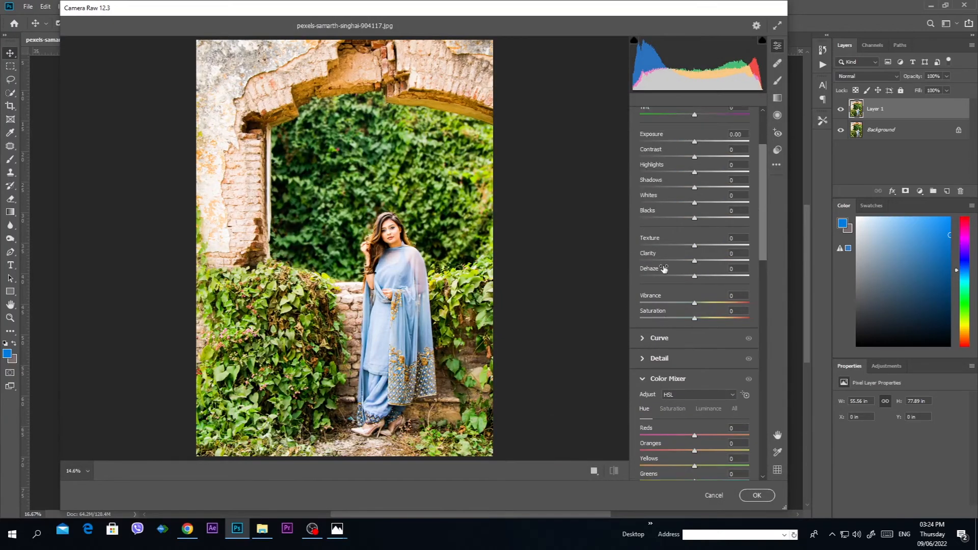
{"action": "left_click_drag", "start_coordinate": [694, 260], "coordinate": [771, 261]}
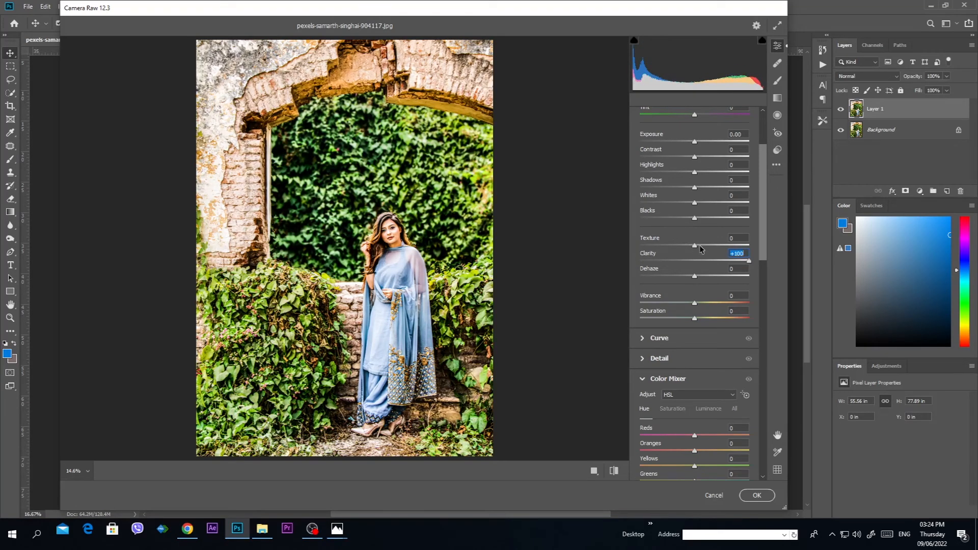
{"action": "left_click_drag", "start_coordinate": [694, 244], "coordinate": [774, 246]}
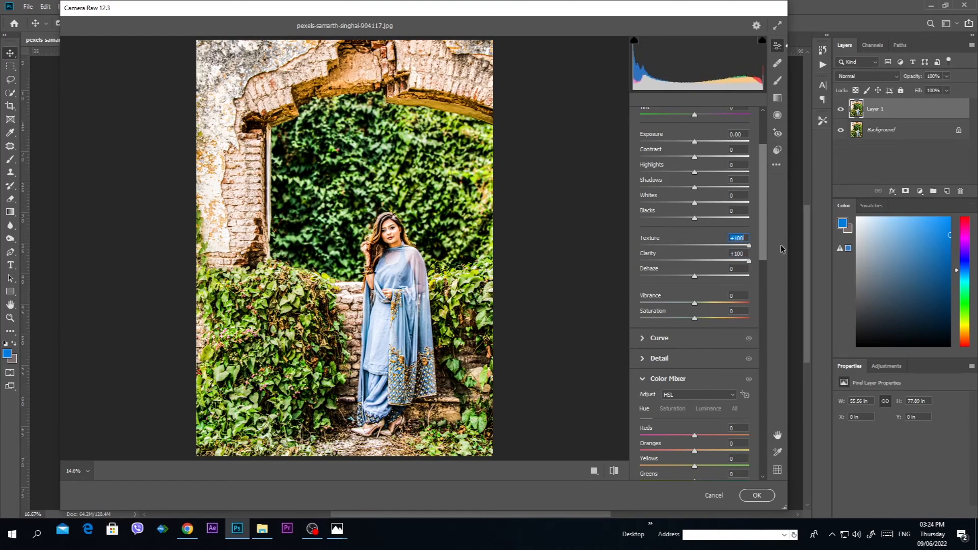
{"action": "mouse_move", "coordinate": [695, 276]}
{"action": "left_mouse_down"}
{"action": "mouse_move", "coordinate": [706, 276]}
{"action": "mouse_move", "coordinate": [688, 277]}
{"action": "left_mouse_up"}
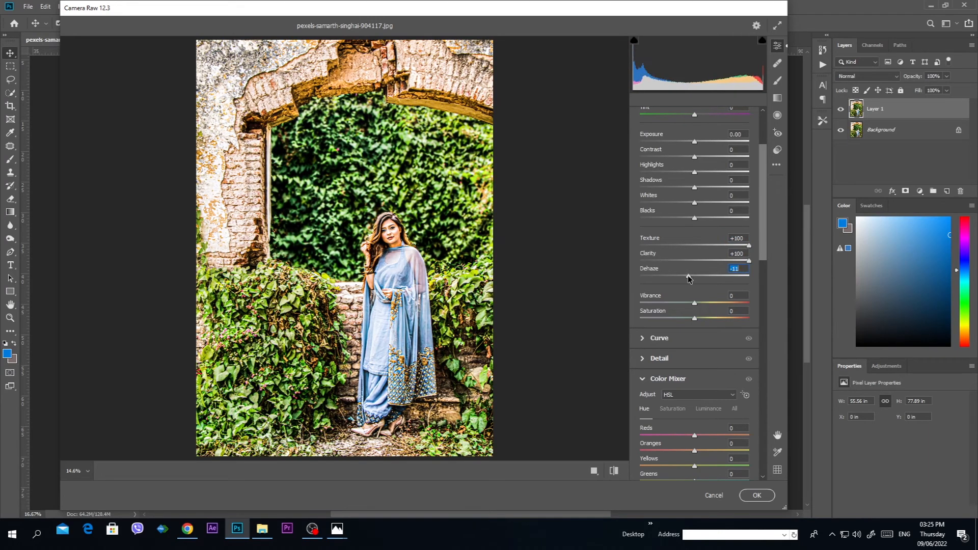
{"action": "left_click", "coordinate": [757, 495]}
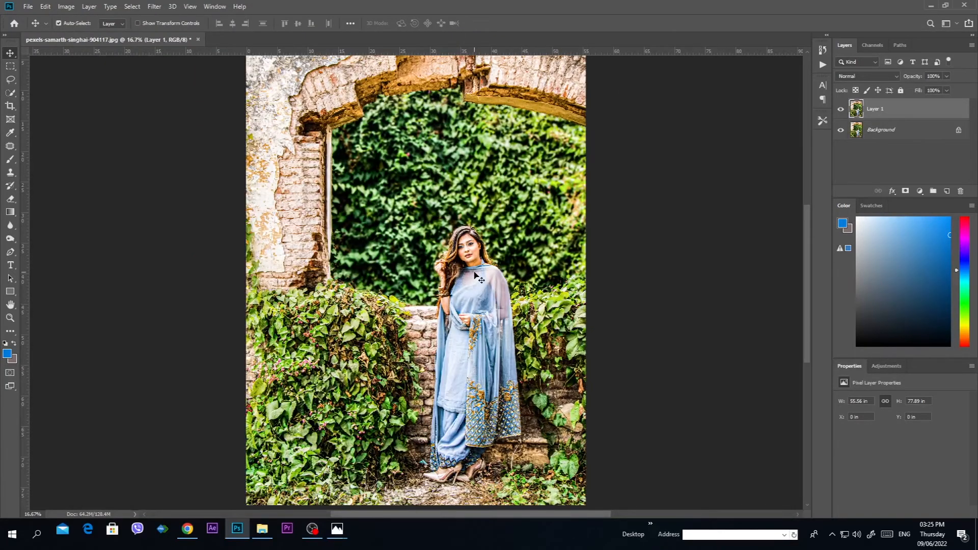
Erase the duplicate layer over the woman's face and neck using the Eraser with a soft 200 px brush
{"action": "key", "text": "ctrl+plus"}
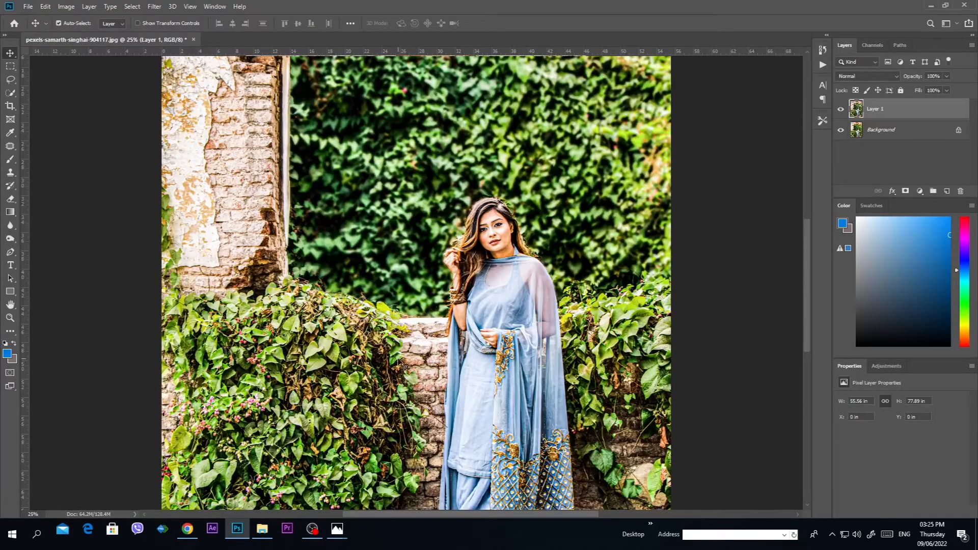
{"action": "scroll", "coordinate": [403, 364], "scroll_direction": "down", "scroll_amount": 3}
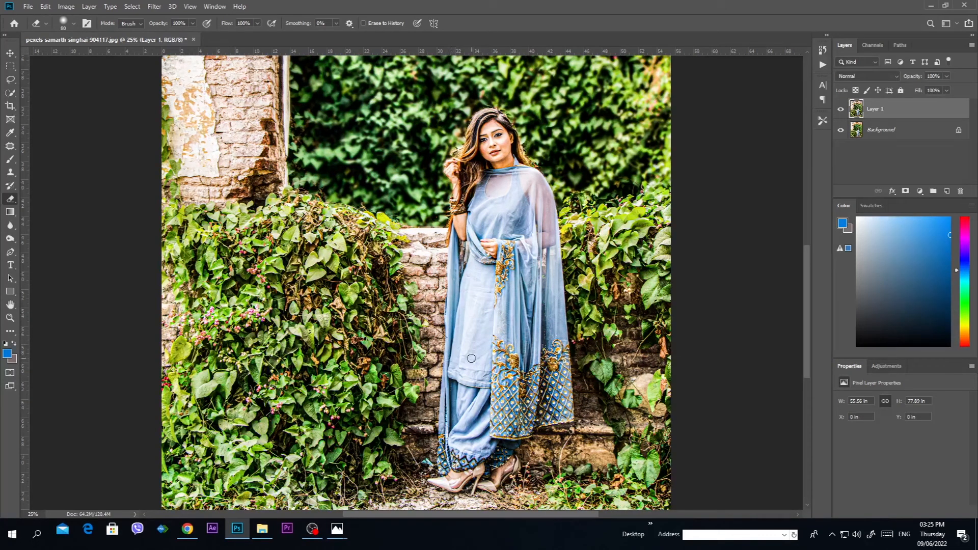
{"action": "left_click_drag", "start_coordinate": [513, 276], "coordinate": [512, 309]}
{"action": "key", "text": "ctrl+plus"}
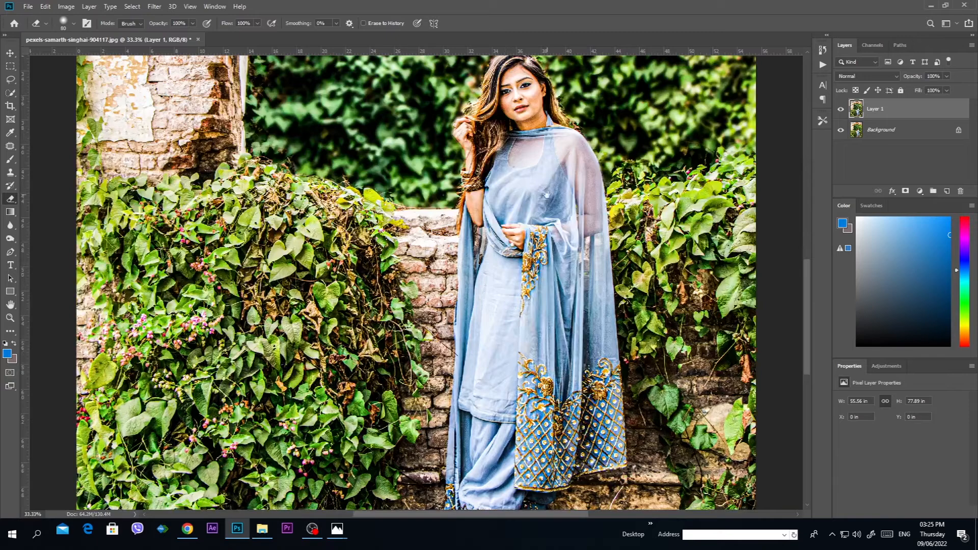
{"action": "left_click_drag", "start_coordinate": [545, 208], "coordinate": [510, 320]}
{"action": "key", "text": "ctrl+plus"}
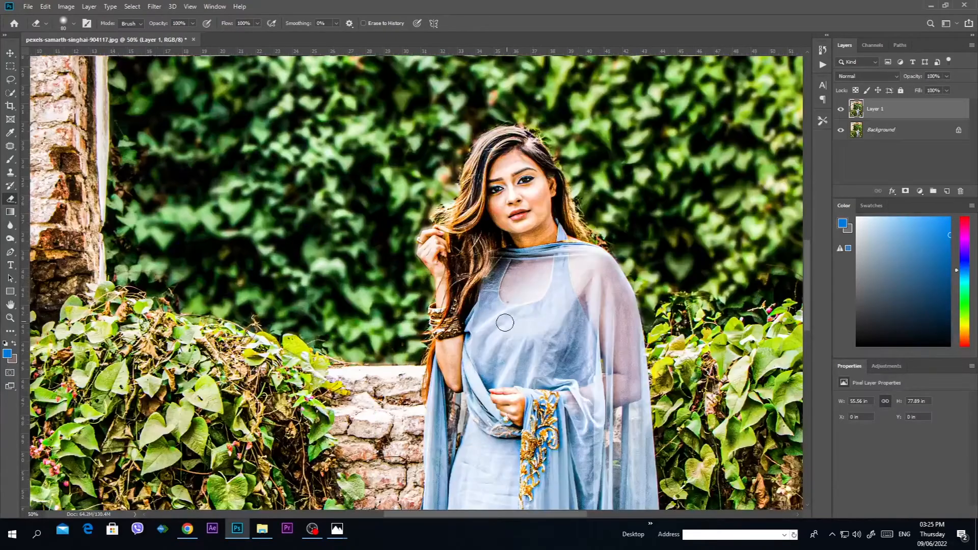
{"action": "key", "text": "bracketright"}
{"action": "key", "text": "bracketright"}
{"action": "key", "text": "bracketright"}
{"action": "key", "text": "bracketright"}
{"action": "key", "text": "bracketright"}
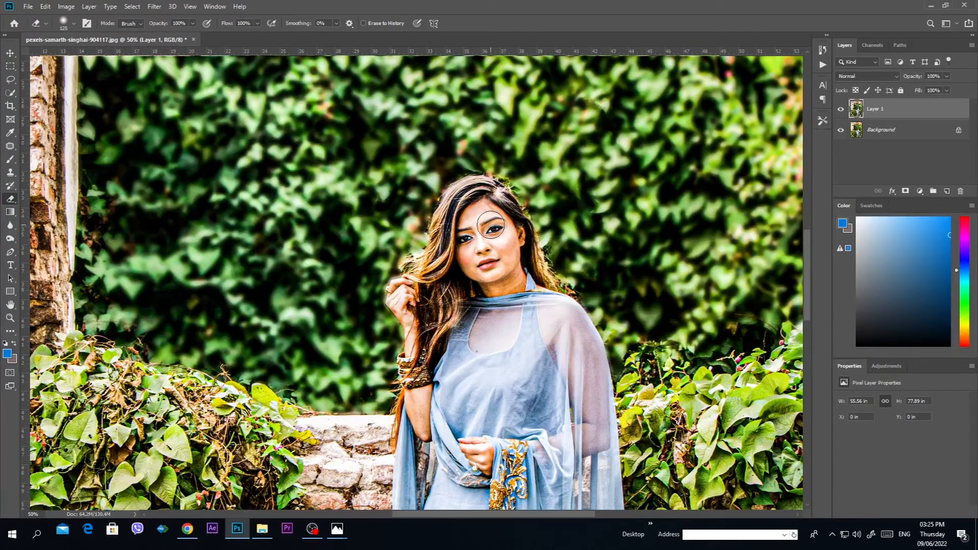
{"action": "key", "text": "bracketright"}
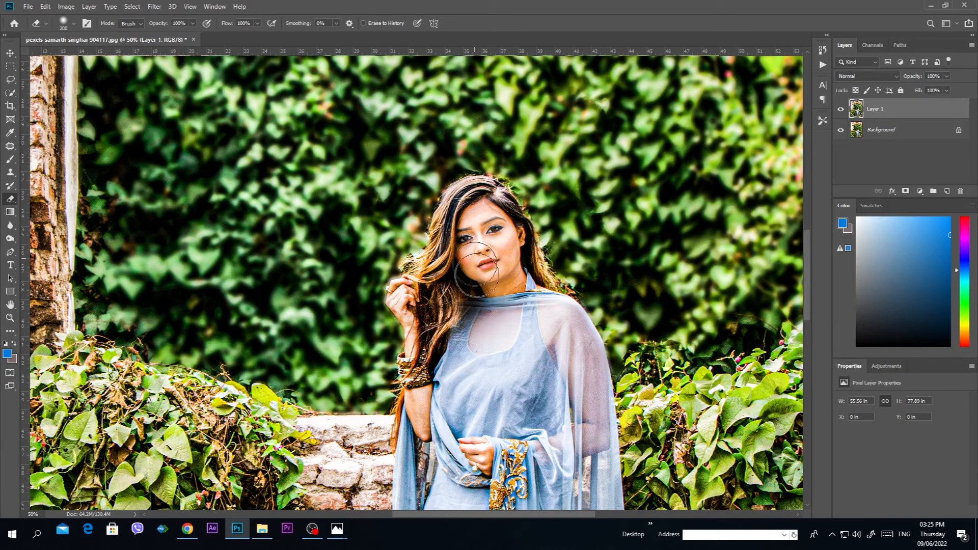
{"action": "mouse_move", "coordinate": [519, 318]}
{"action": "left_mouse_down"}
{"action": "mouse_move", "coordinate": [498, 350]}
{"action": "mouse_move", "coordinate": [460, 329]}
{"action": "mouse_move", "coordinate": [462, 248]}
{"action": "mouse_move", "coordinate": [498, 273]}
{"action": "left_mouse_up"}
Erase Layer 1 over the woman's raised hand and arm with a 125 px brush and over her shoulder at 175 px
{"action": "key", "text": "bracketleft"}
{"action": "key", "text": "bracketleft"}
{"action": "key", "text": "bracketleft"}
{"action": "key", "text": "bracketleft"}
{"action": "key", "text": "bracketleft"}
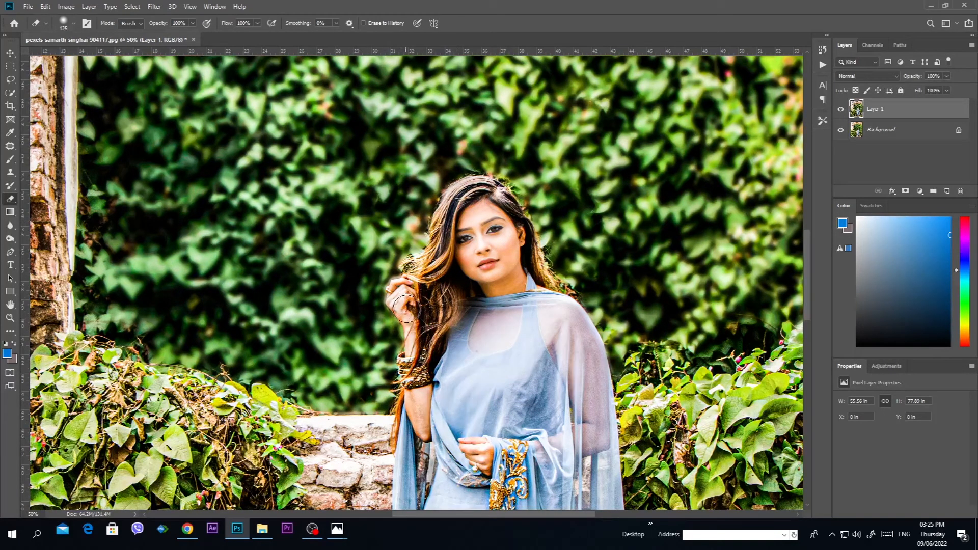
{"action": "key", "text": "bracketright"}
{"action": "key", "text": "bracketright"}
{"action": "key", "text": "bracketright"}
{"action": "key", "text": "bracketright"}
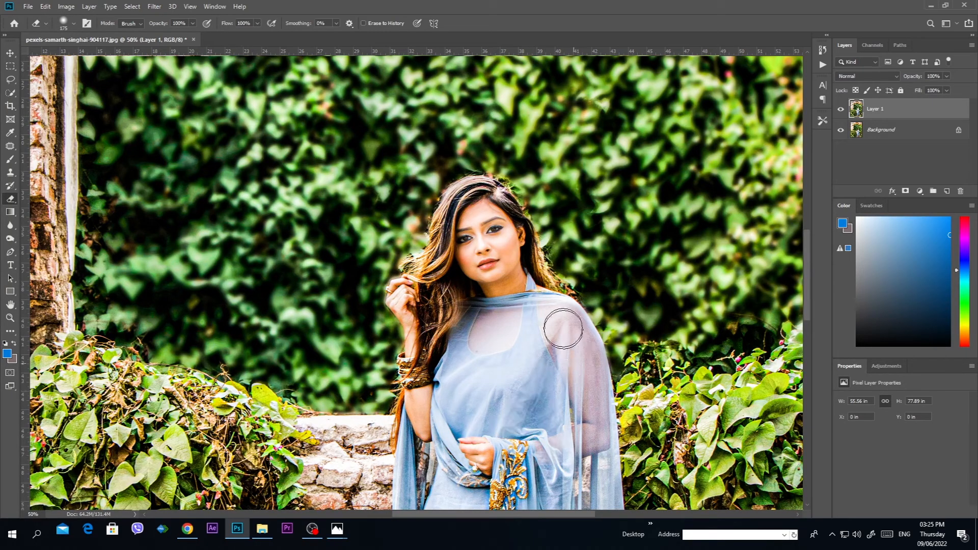
Erase Layer 1 over the blue dress, using a 200 px brush on the upper part and 300 px further down
{"action": "scroll", "coordinate": [574, 436], "scroll_direction": "down", "scroll_amount": 5}
{"action": "key", "text": "bracketright"}
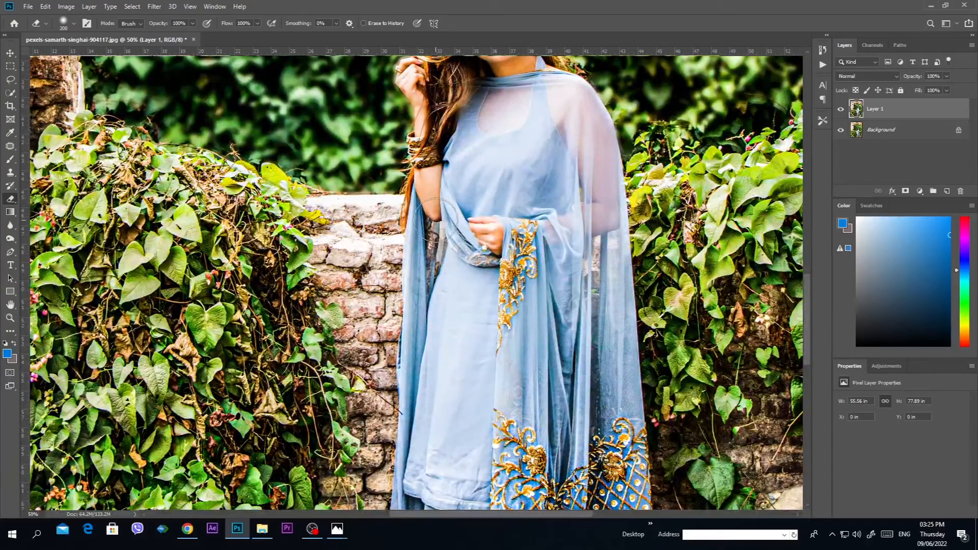
{"action": "scroll", "coordinate": [432, 418], "scroll_direction": "down", "scroll_amount": 5}
{"action": "key", "text": "bracketright"}
{"action": "key", "text": "bracketright"}
{"action": "key", "text": "bracketright"}
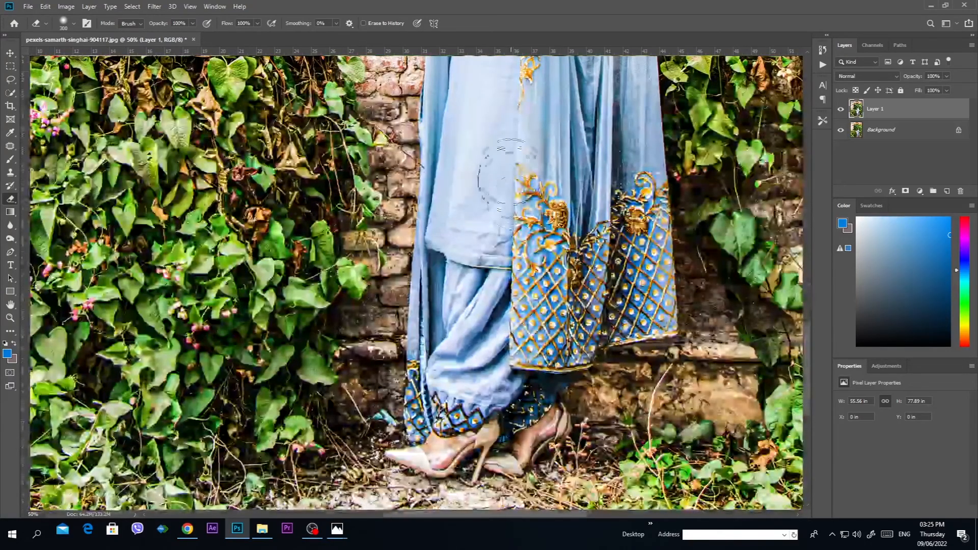
Erase Layer 1 over the trousers and shoes with a brush reduced from 400 to 200 px, and along the hanging shawl
{"action": "key", "text": "bracketleft"}
{"action": "key", "text": "bracketleft"}
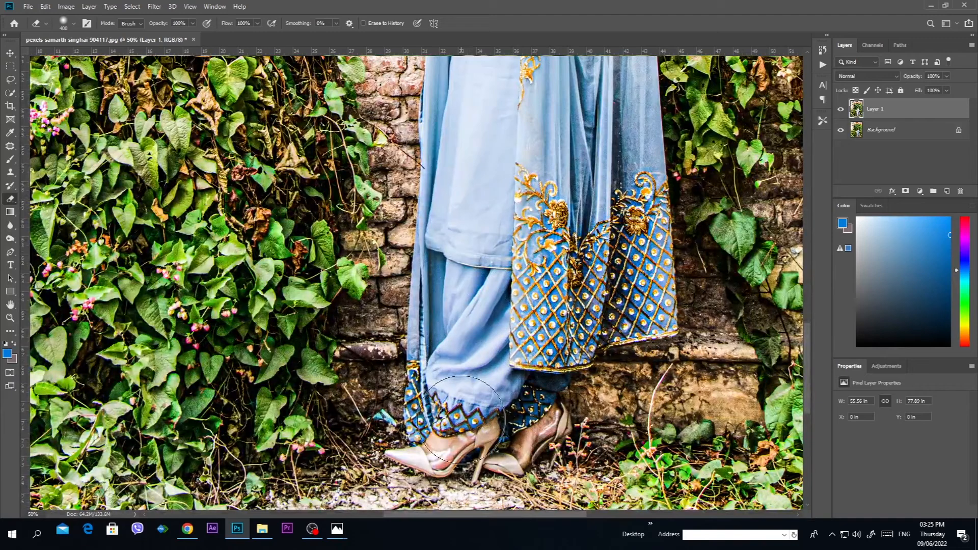
{"action": "key", "text": "bracketleft"}
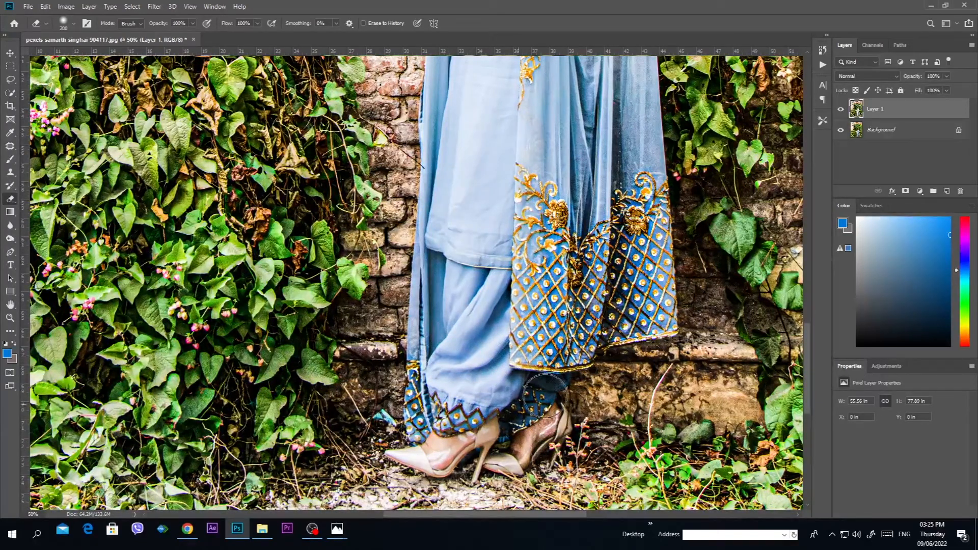
{"action": "mouse_move", "coordinate": [571, 321]}
{"action": "left_mouse_down"}
{"action": "mouse_move", "coordinate": [592, 288]}
{"action": "mouse_move", "coordinate": [631, 295]}
{"action": "mouse_move", "coordinate": [612, 143]}
{"action": "left_mouse_up"}
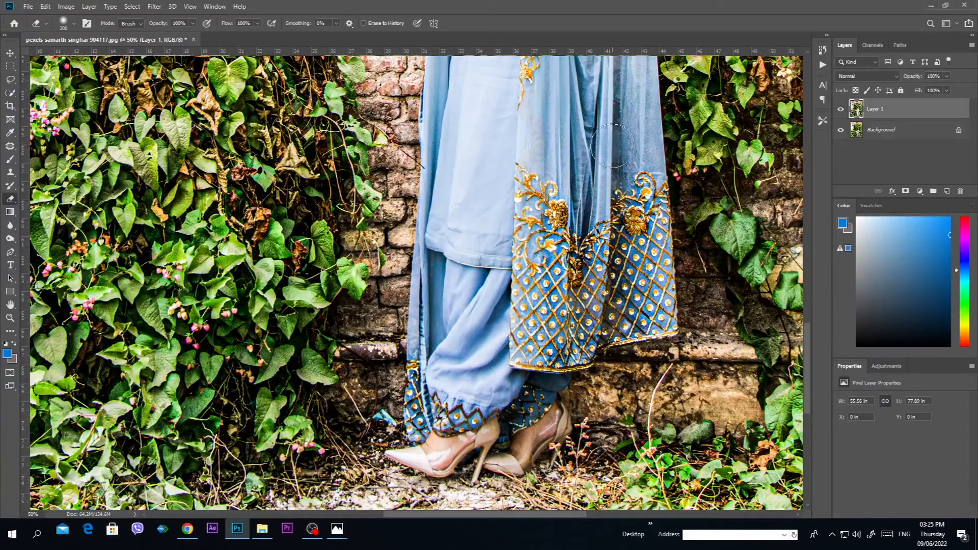
{"action": "scroll", "coordinate": [612, 136], "scroll_direction": "up", "scroll_amount": 5}
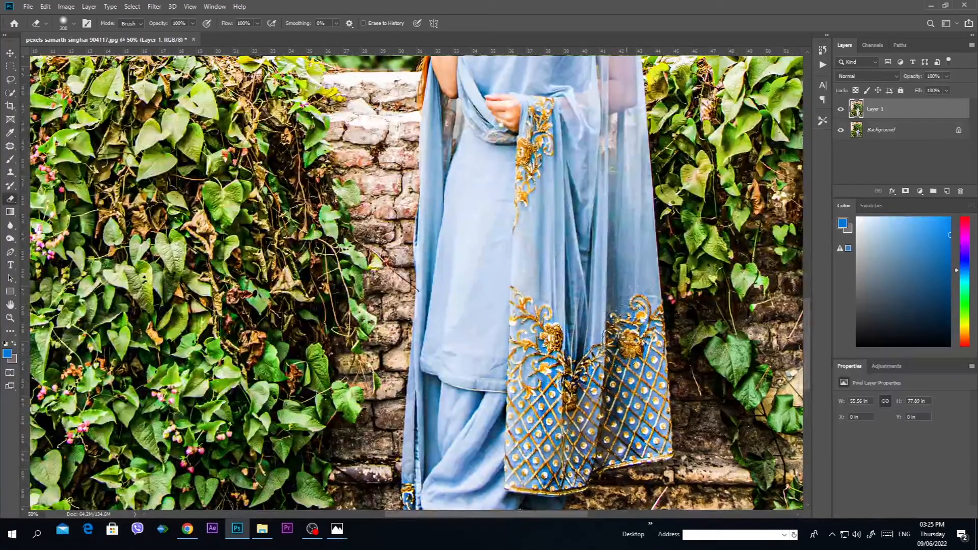
{"action": "scroll", "coordinate": [560, 303], "scroll_direction": "down", "scroll_amount": 2}
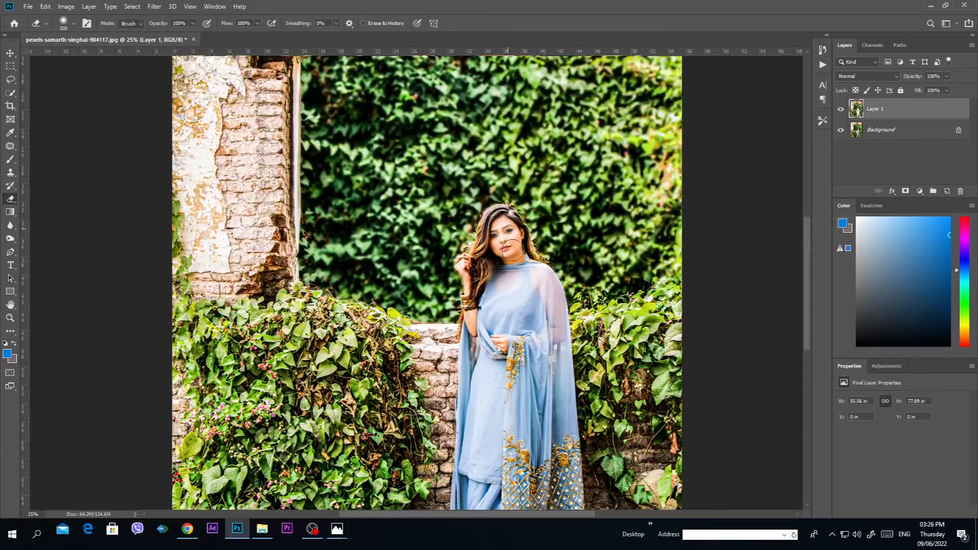
Apply Curves to Layer 1, shifting the black point inward to deepen the shadows and setting the midpoint to input 130, output 125
{"action": "key", "text": "ctrl+minus"}
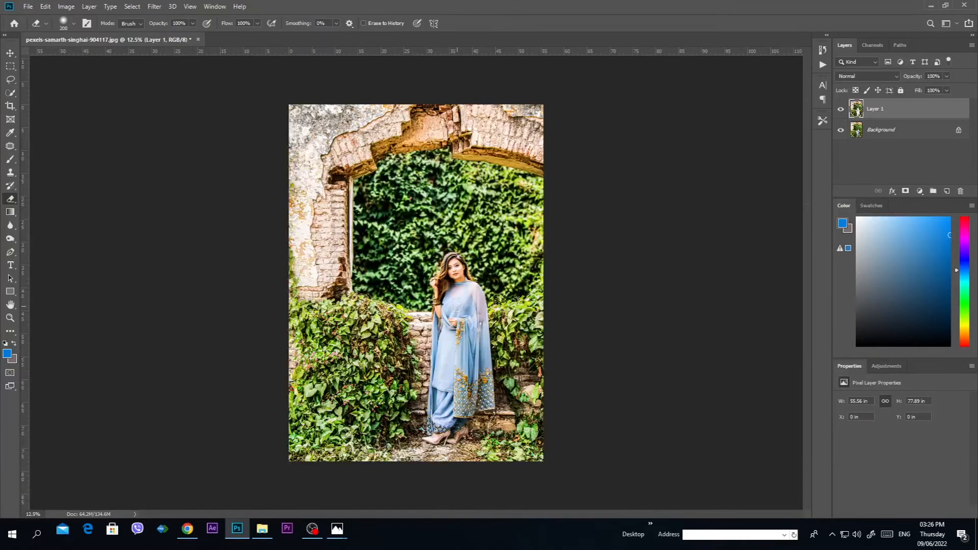
{"action": "key", "text": "ctrl+plus"}
{"action": "key", "text": "v"}
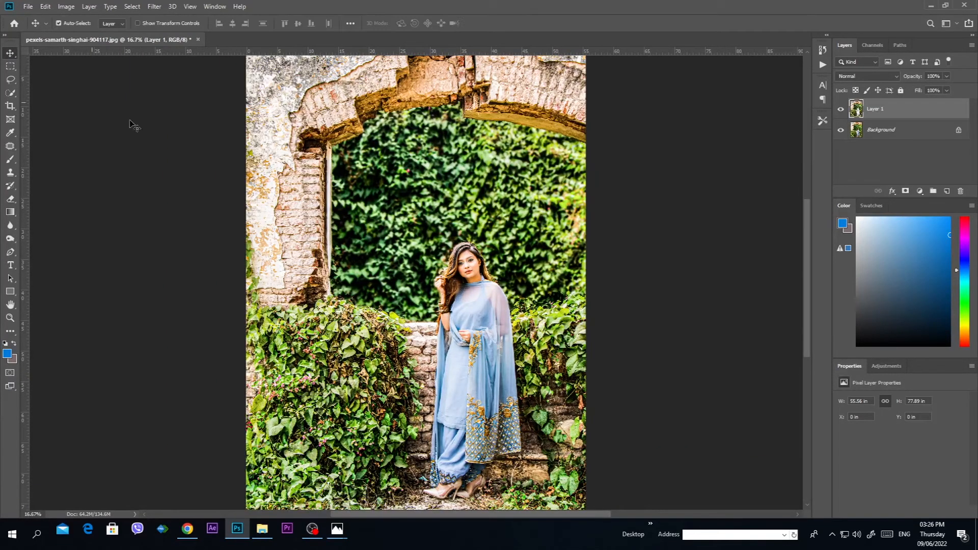
{"action": "right_click", "coordinate": [367, 206]}
{"action": "left_click", "coordinate": [384, 213]}
{"action": "key", "text": "ctrl+m"}
{"action": "left_click", "coordinate": [565, 246]}
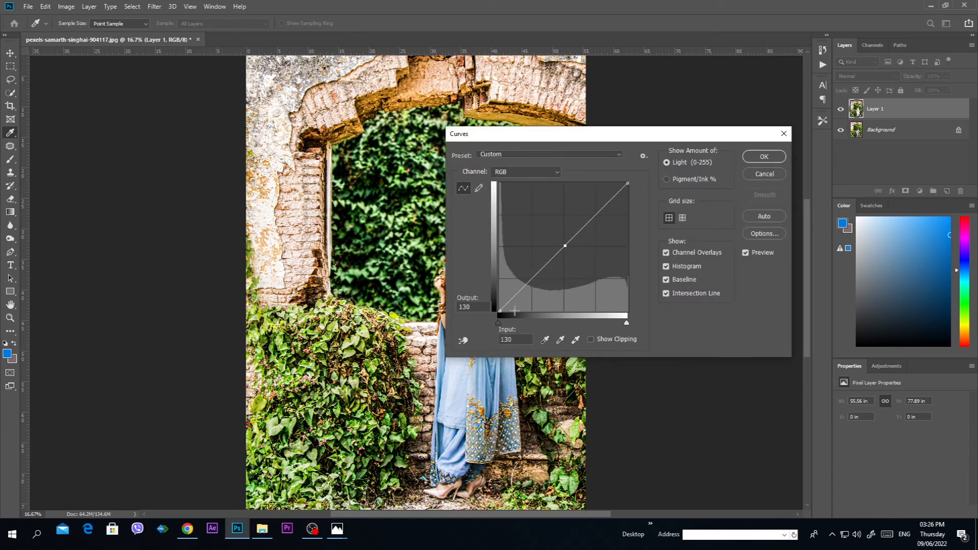
{"action": "left_click_drag", "start_coordinate": [498, 323], "coordinate": [517, 324]}
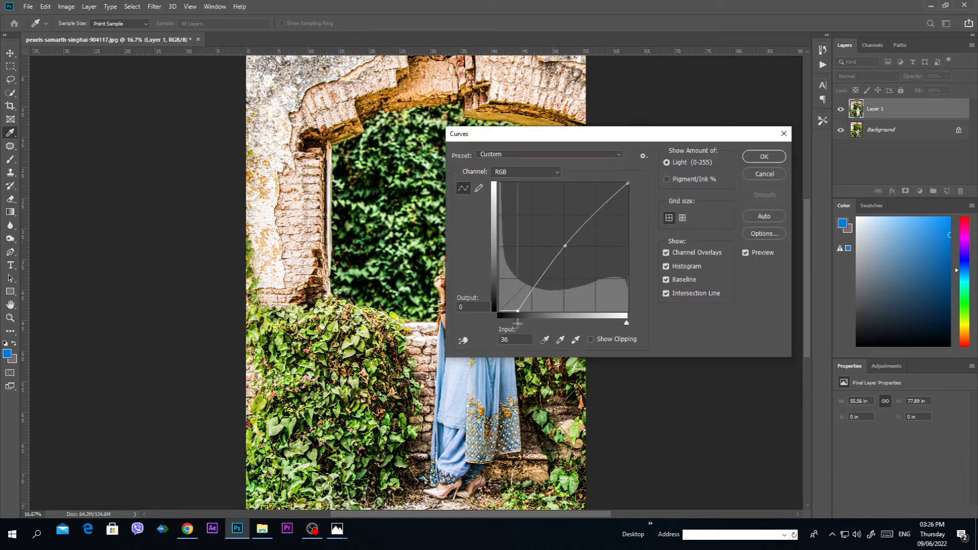
{"action": "mouse_move", "coordinate": [565, 246]}
{"action": "left_mouse_down"}
{"action": "mouse_move", "coordinate": [571, 257]}
{"action": "mouse_move", "coordinate": [565, 248]}
{"action": "left_mouse_up"}
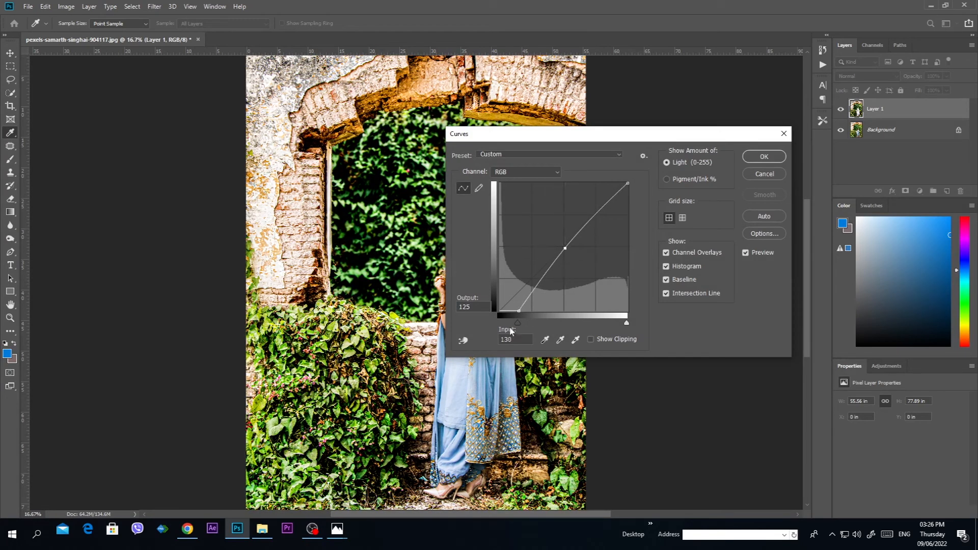
{"action": "left_click_drag", "start_coordinate": [517, 308], "coordinate": [528, 309]}
{"action": "key", "text": "Return"}
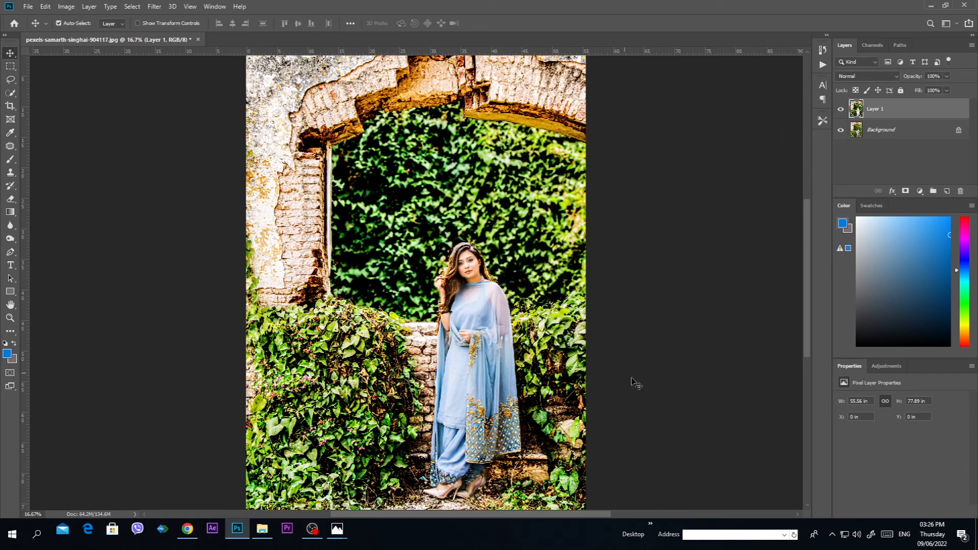
Select the Background layer and toggle its visibility off and on to compare it with Layer 1
{"action": "left_click_drag", "start_coordinate": [608, 348], "coordinate": [616, 320]}
{"action": "key", "text": "ctrl+r"}
{"action": "right_click", "coordinate": [497, 278]}
{"action": "left_click", "coordinate": [510, 296]}
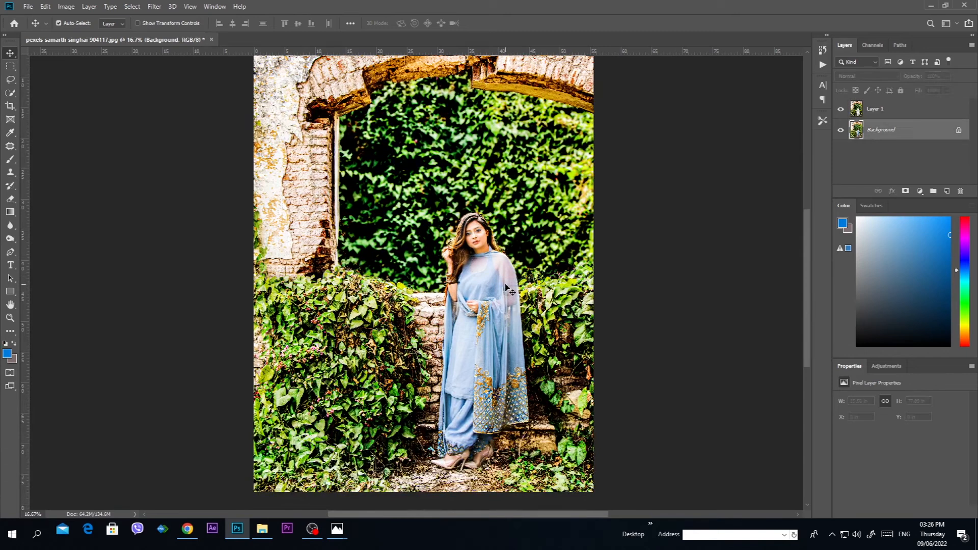
{"action": "left_click", "coordinate": [841, 132]}
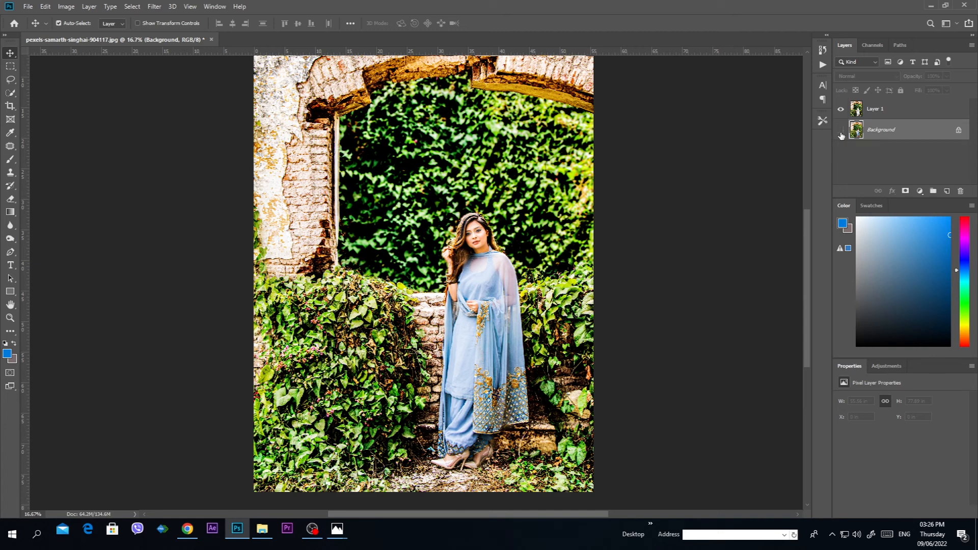
{"action": "left_click", "coordinate": [840, 131]}
{"action": "left_click", "coordinate": [841, 132]}
{"action": "left_click", "coordinate": [840, 131]}
Apply Curves to the Background layer with the black point at input 32, output 0, and a slightly raised midtone point
{"action": "right_click", "coordinate": [488, 265]}
{"action": "left_click", "coordinate": [512, 271]}
{"action": "key", "text": "ctrl+m"}
{"action": "left_click_drag", "start_coordinate": [562, 135], "coordinate": [738, 143]}
{"action": "left_click", "coordinate": [734, 248]}
{"action": "left_click_drag", "start_coordinate": [669, 326], "coordinate": [685, 332]}
{"action": "left_click_drag", "start_coordinate": [733, 248], "coordinate": [729, 250]}
{"action": "left_click_drag", "start_coordinate": [685, 315], "coordinate": [689, 318]}
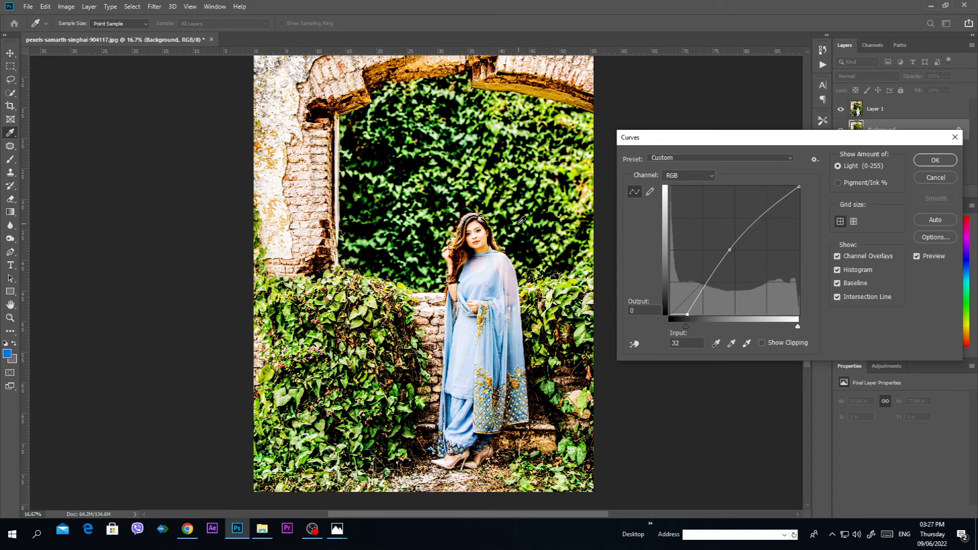
{"action": "key", "text": "Return"}
{"action": "key", "text": "ctrl+plus"}
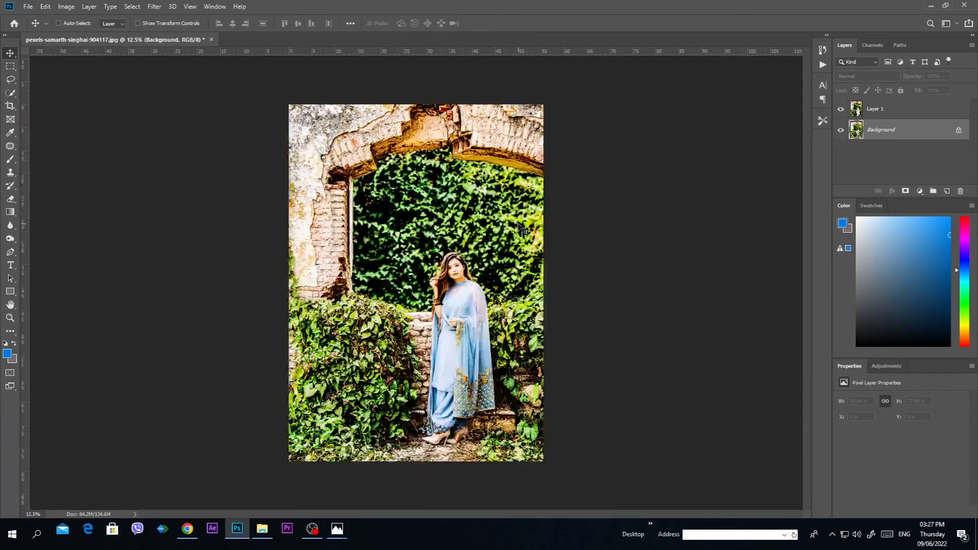
{"action": "key", "text": "ctrl+minus"}
{"action": "key", "text": "ctrl+plus"}
{"action": "key", "text": "ctrl+plus"}
{"action": "key", "text": "ctrl+minus"}
{"action": "key", "text": "ctrl+minus"}
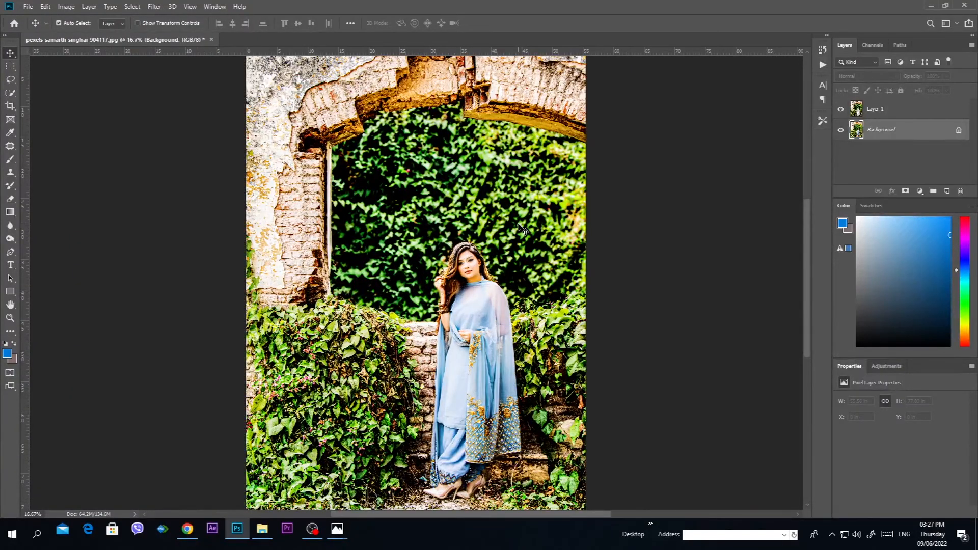
{"action": "key", "text": "ctrl+minus"}
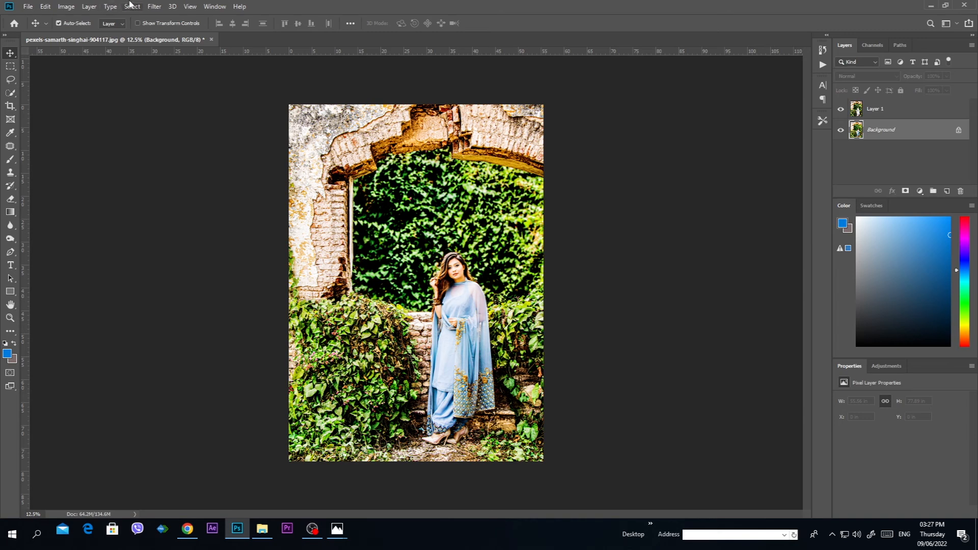
{"action": "left_click", "coordinate": [155, 6]}
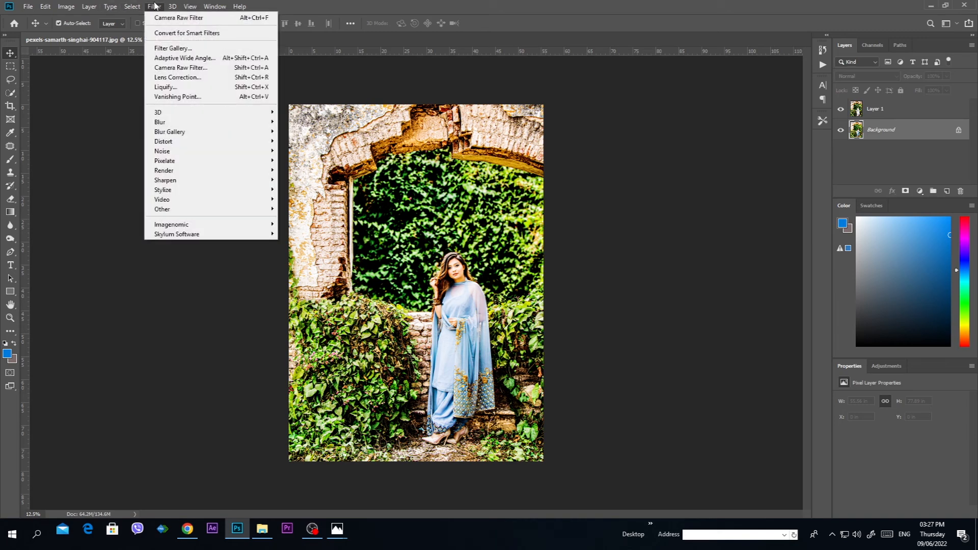
{"action": "left_click", "coordinate": [448, 263]}
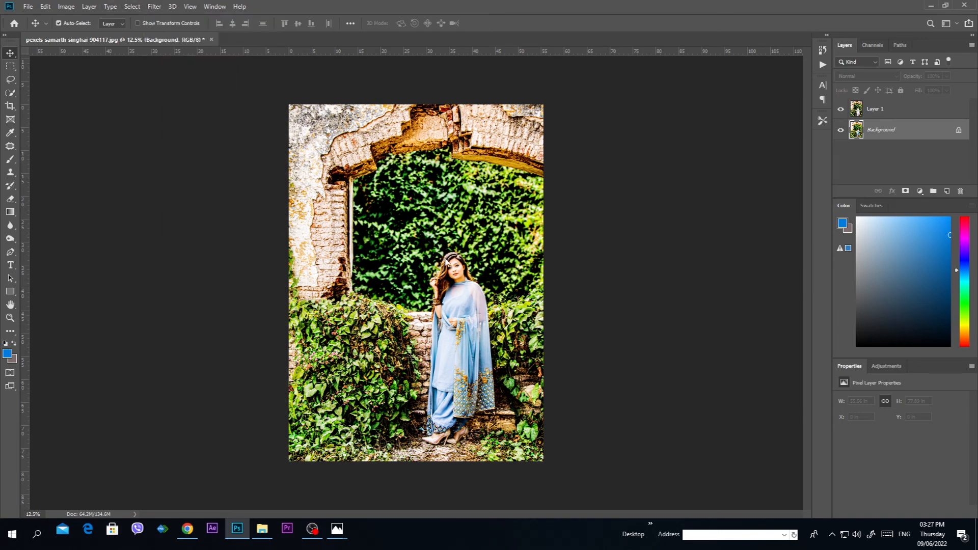